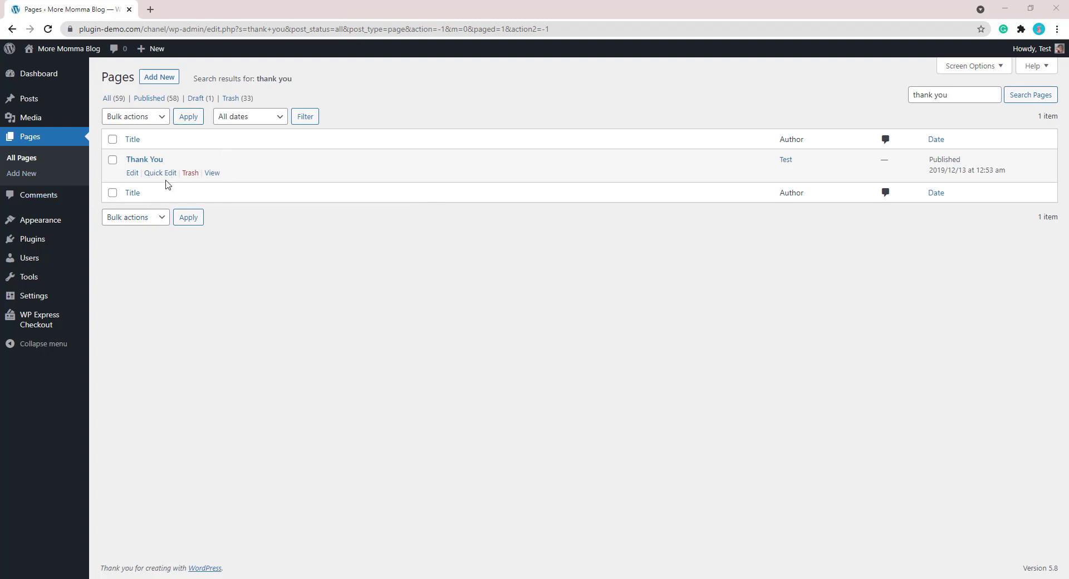
Open the Thank You page for editing and insert an empty Shortcode block directly below the [wpec_thank_you] block.
{"action": "left_click", "coordinate": [132, 177]}
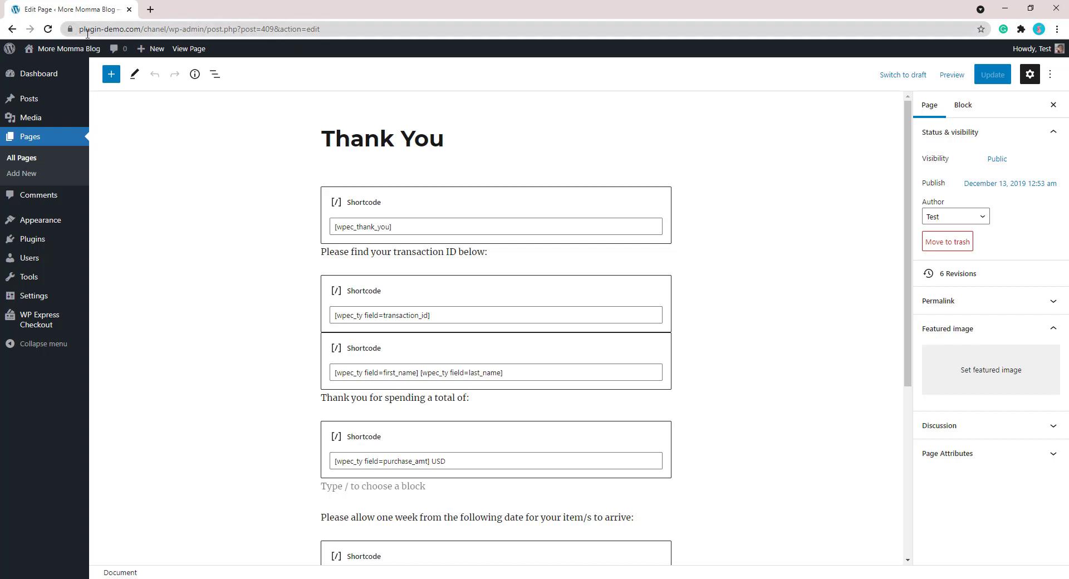
{"action": "mouse_move", "coordinate": [85, 317]}
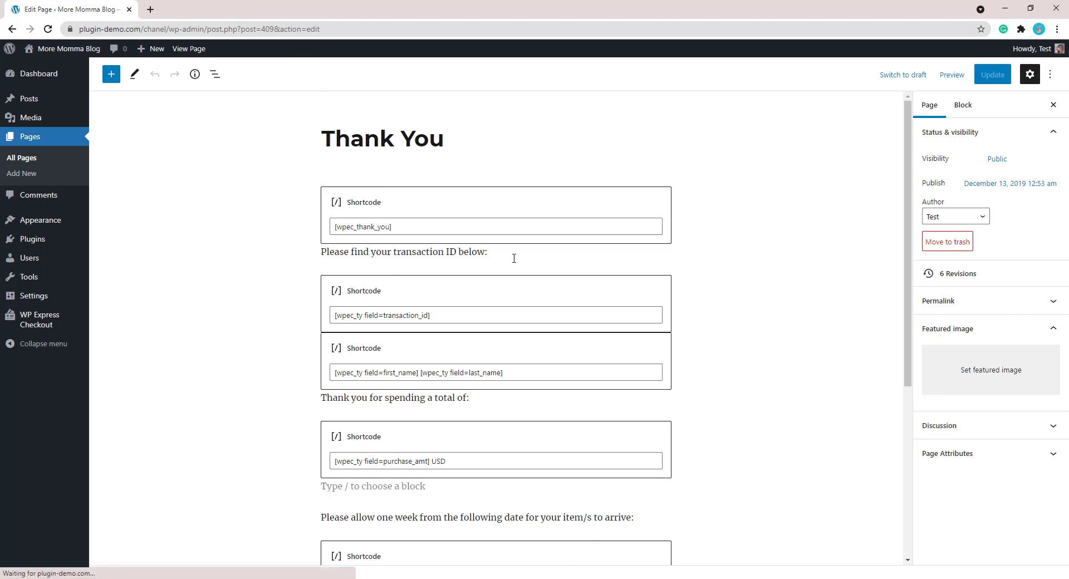
{"action": "left_click", "coordinate": [668, 211]}
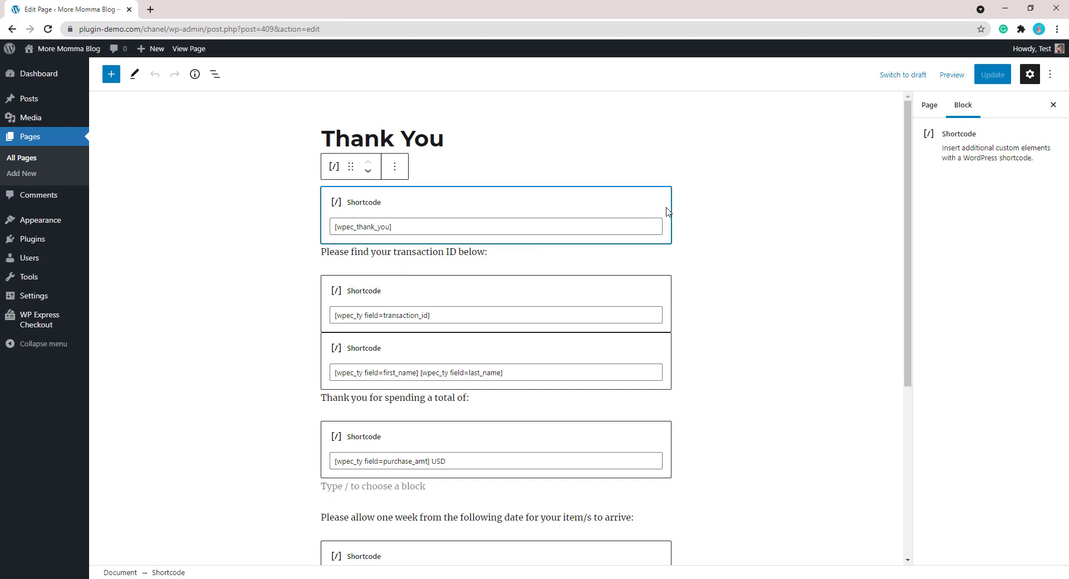
{"action": "key", "text": "Return"}
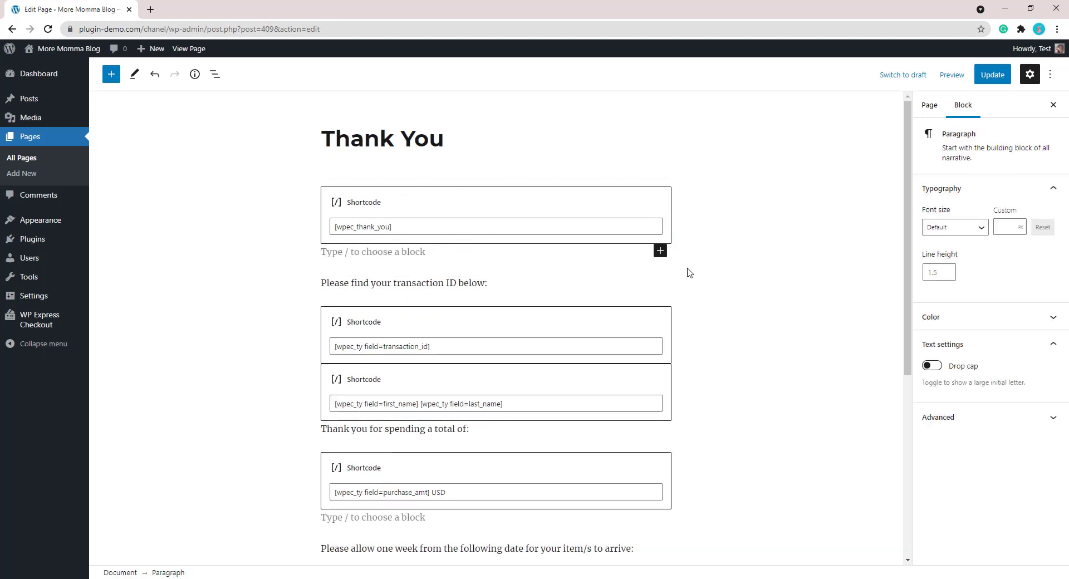
{"action": "left_click", "coordinate": [660, 251]}
{"action": "left_click", "coordinate": [745, 341]}
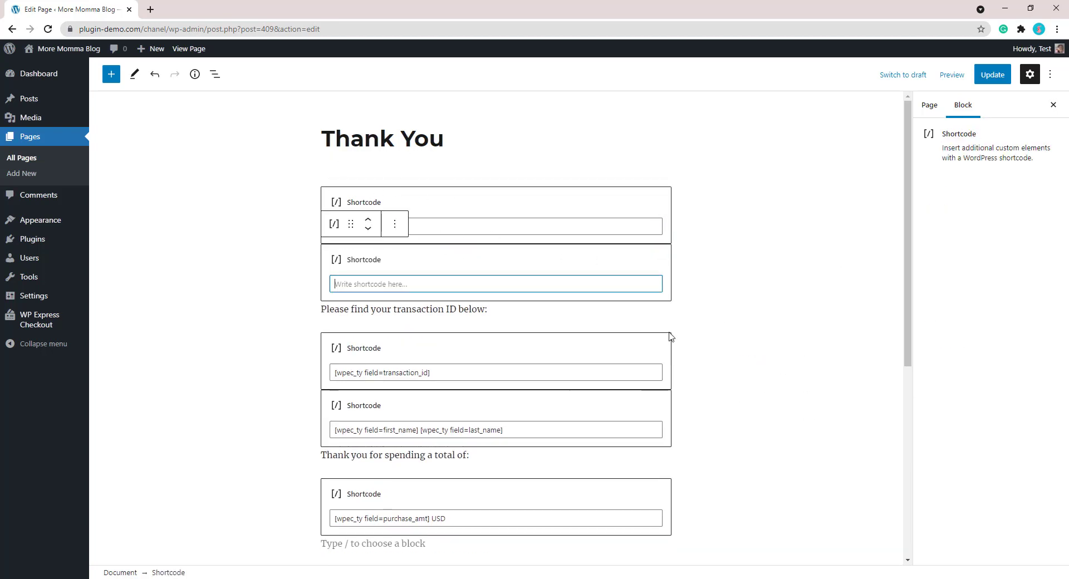
{"action": "left_click", "coordinate": [405, 289]}
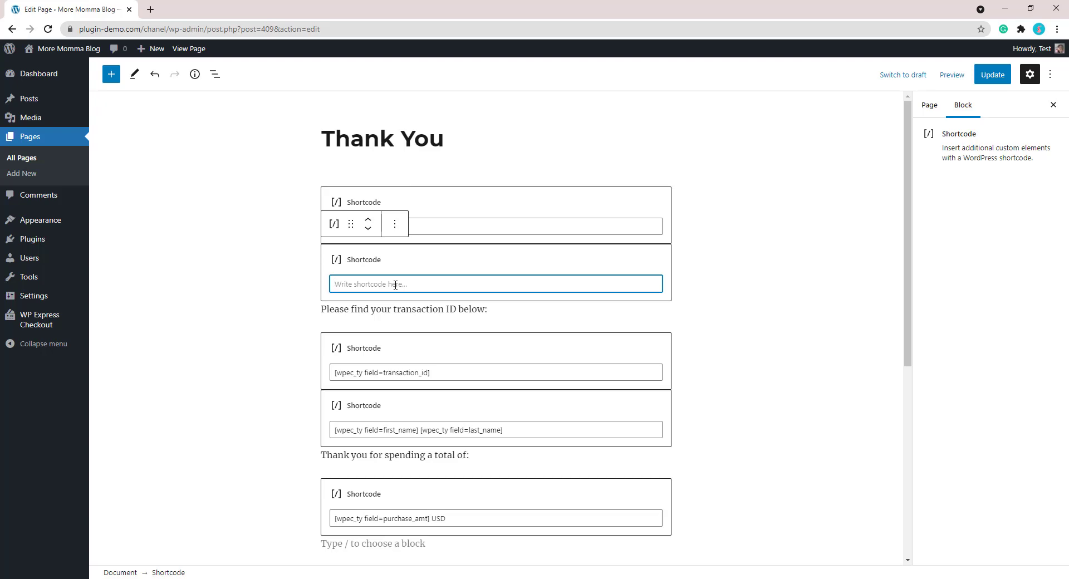
Copy the Date of Purchase shortcode [wpec_ty field=purchase_date] from the plugin documentation window and paste it into the empty Shortcode block.
{"action": "key", "text": "alt+Tab"}
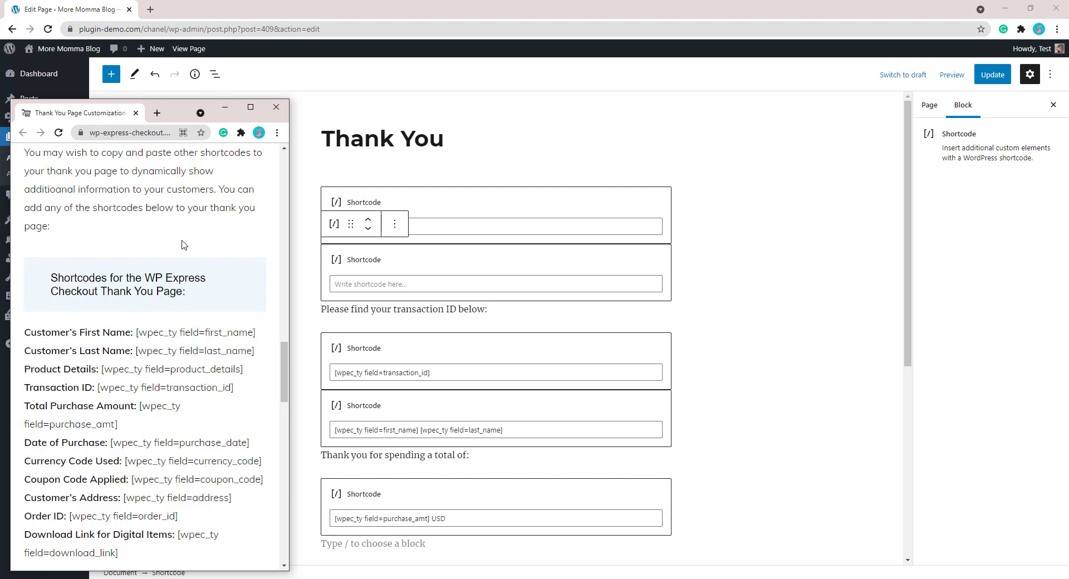
{"action": "left_click_drag", "start_coordinate": [285, 362], "coordinate": [285, 372]}
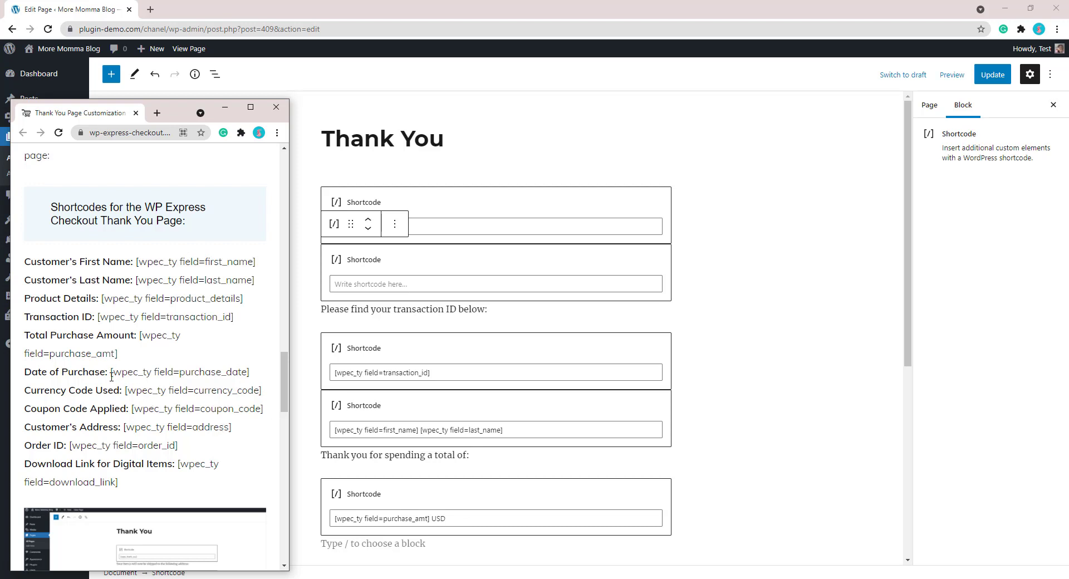
{"action": "left_click_drag", "start_coordinate": [110, 372], "coordinate": [251, 373]}
{"action": "right_click", "coordinate": [240, 373]}
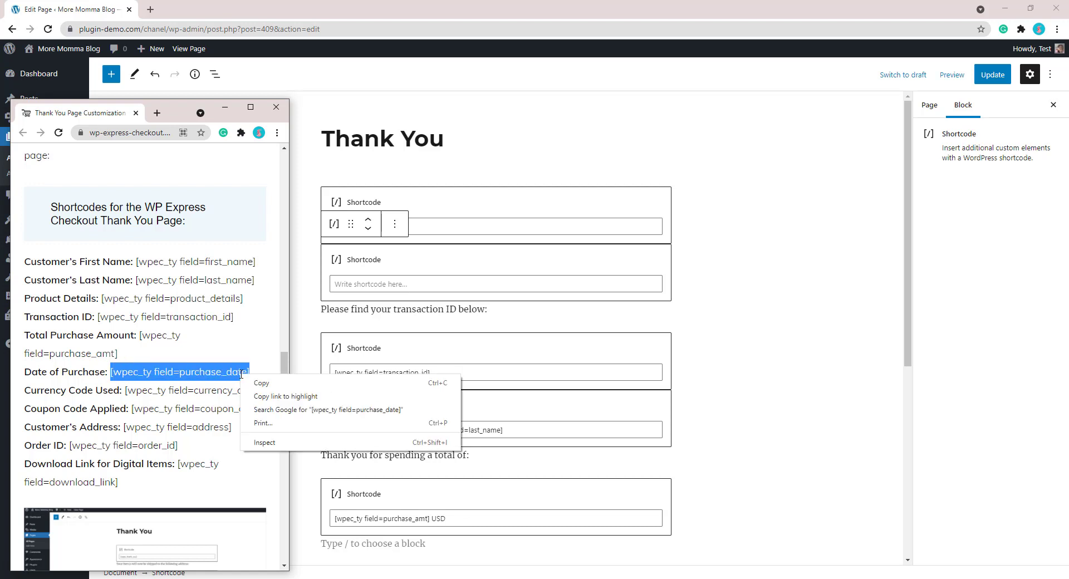
{"action": "left_click", "coordinate": [255, 380]}
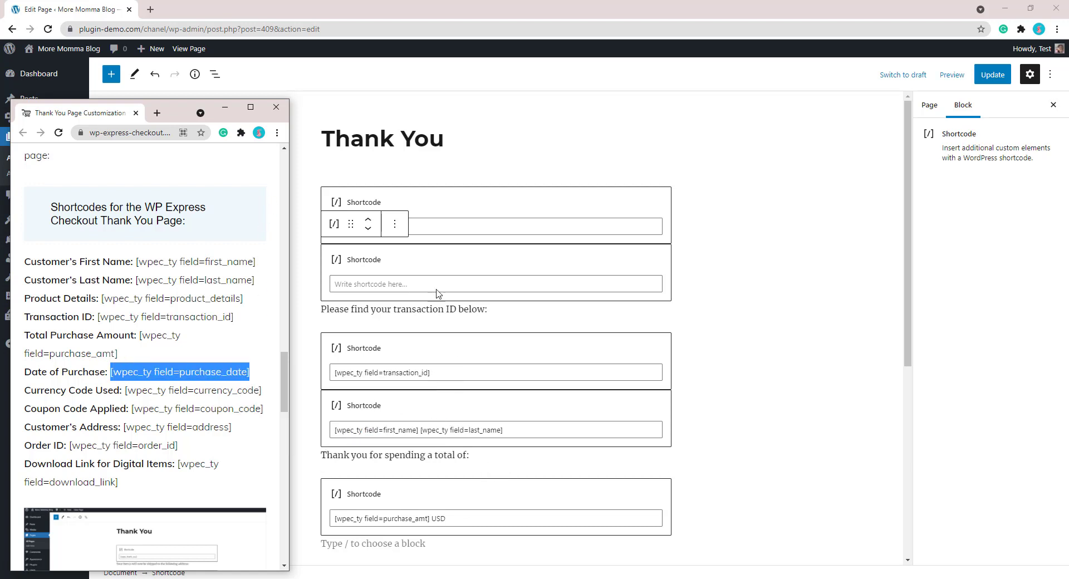
{"action": "left_click", "coordinate": [418, 278]}
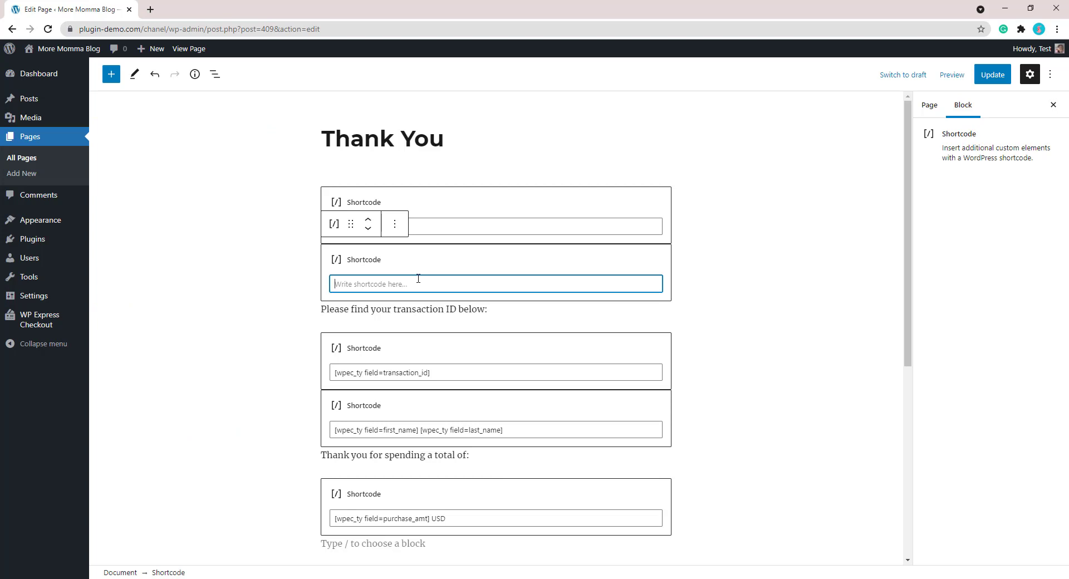
{"action": "key", "text": "ctrl+v"}
Add the paragraph "Below you can find the date of purchase." between the [wpec_thank_you] block and the purchase date shortcode.
{"action": "left_click", "coordinate": [668, 237]}
{"action": "key", "text": "Return"}
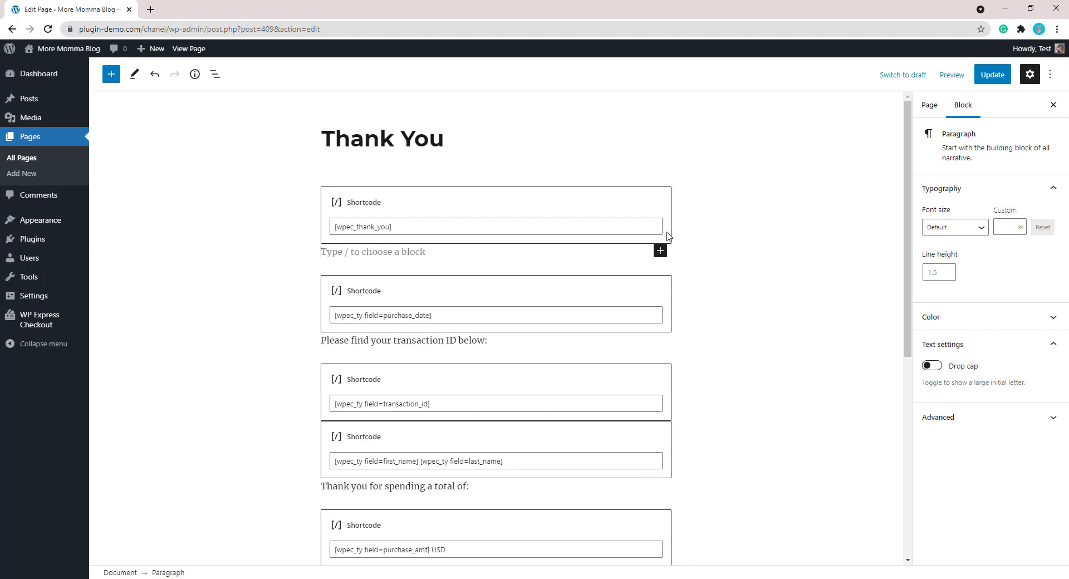
{"action": "type", "text": "Below you can find the date of purchase."}
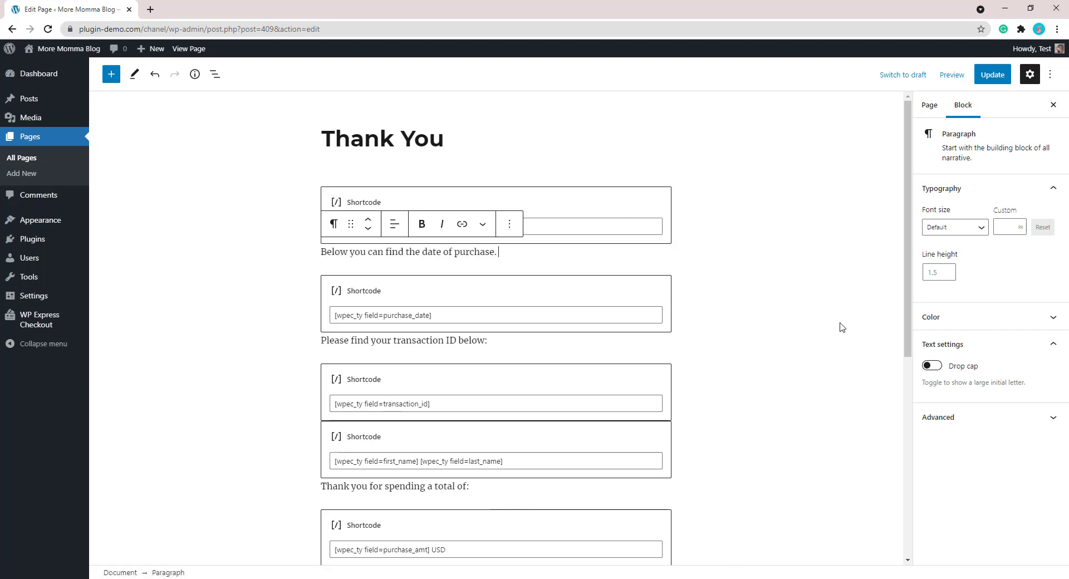
Delete the Shortcode block containing [wpec_ty field=transaction_id].
{"action": "left_click", "coordinate": [562, 394]}
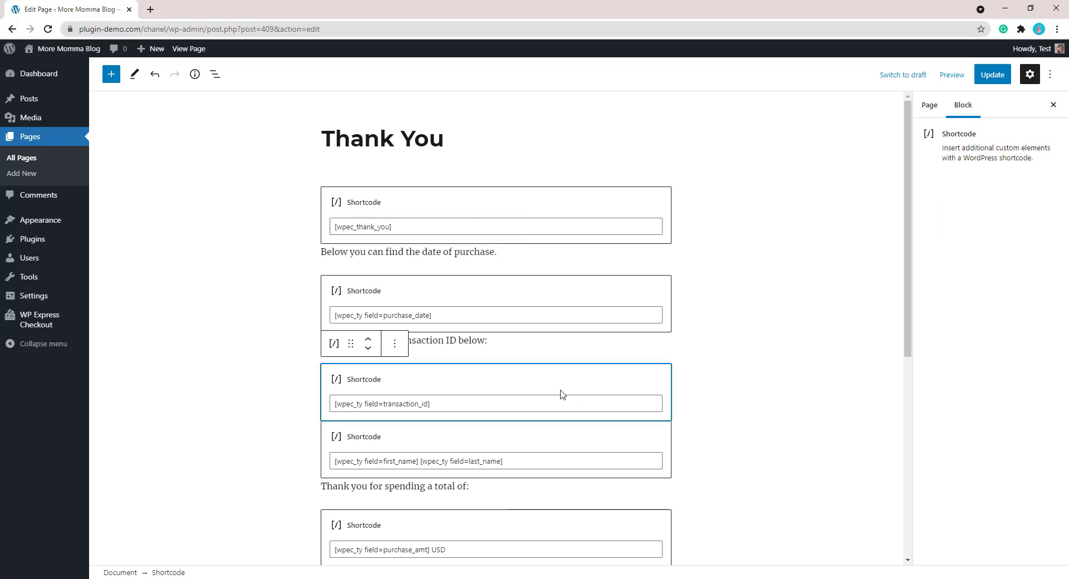
{"action": "key", "text": "BackSpace"}
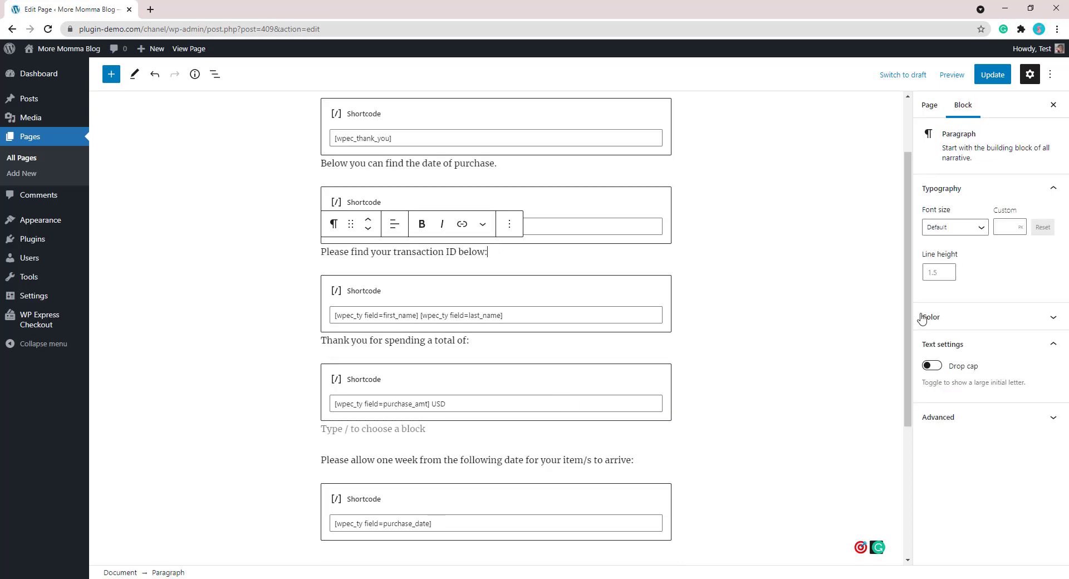
{"action": "left_click", "coordinate": [906, 322]}
{"action": "scroll", "coordinate": [907, 315], "scroll_direction": "up", "scroll_amount": 2}
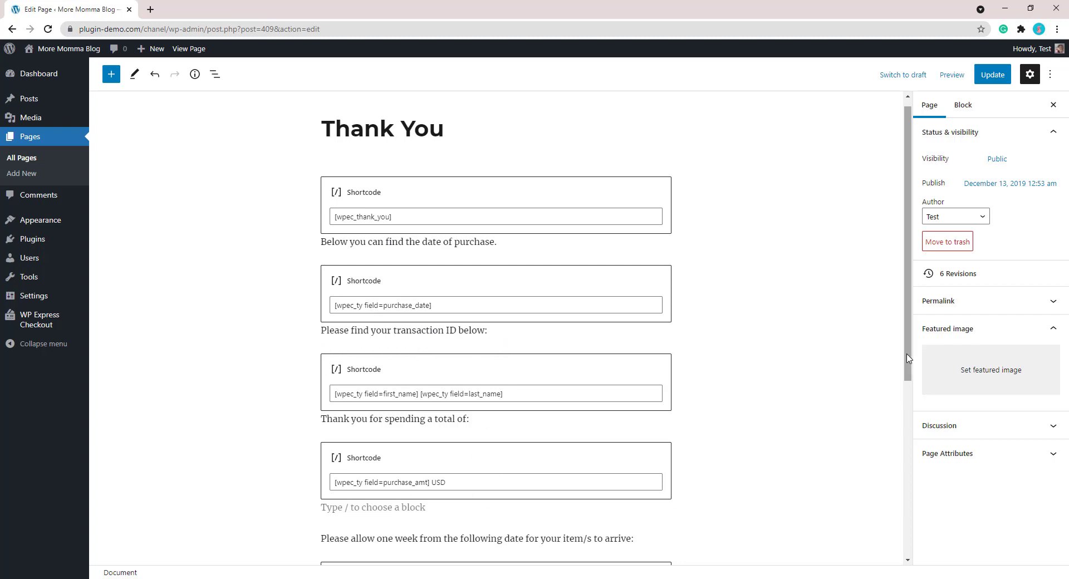
Delete the purchase date shortcode at the page's end and the two paragraphs above it, and update the page.
{"action": "left_click_drag", "start_coordinate": [909, 365], "coordinate": [909, 436]}
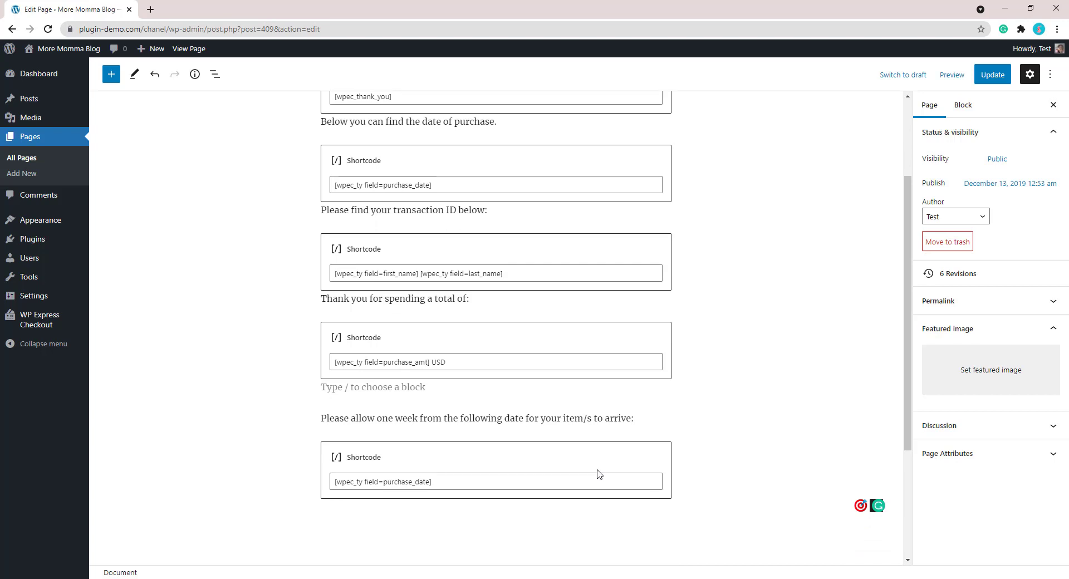
{"action": "left_click", "coordinate": [599, 474]}
{"action": "key", "text": "BackSpace"}
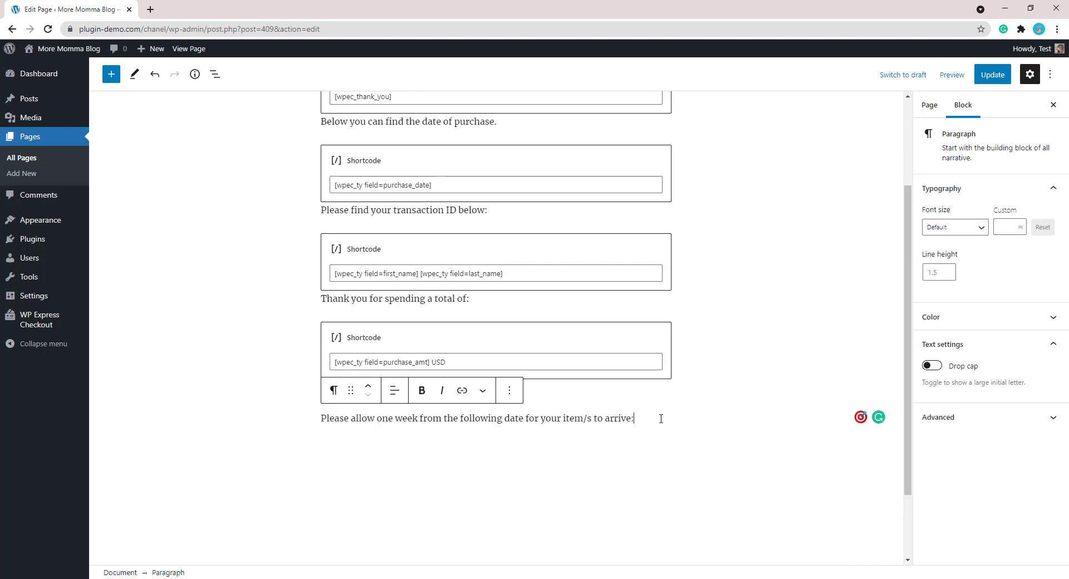
{"action": "left_click_drag", "start_coordinate": [516, 449], "coordinate": [329, 392]}
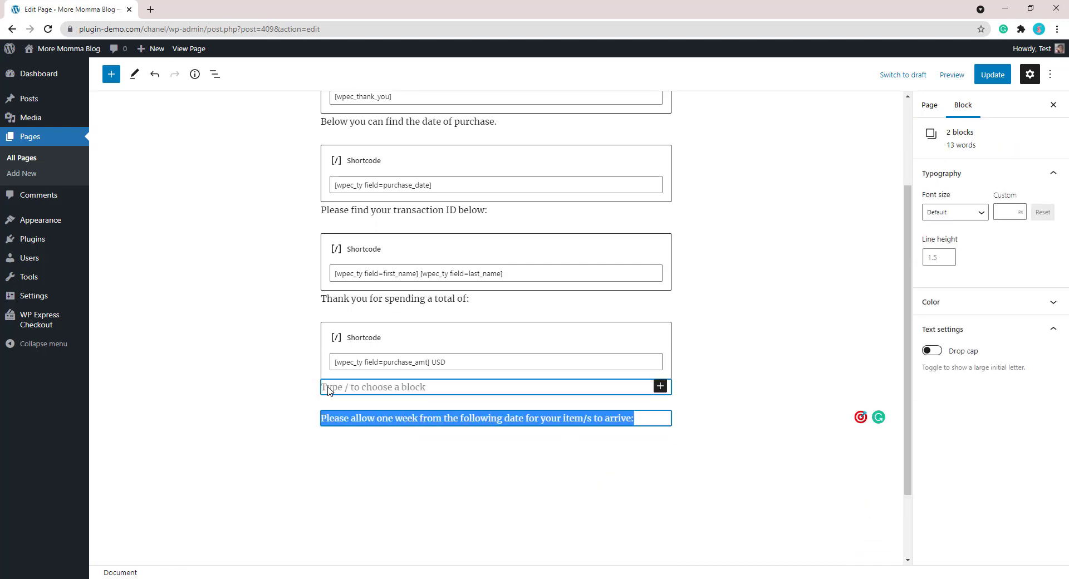
{"action": "key", "text": "BackSpace"}
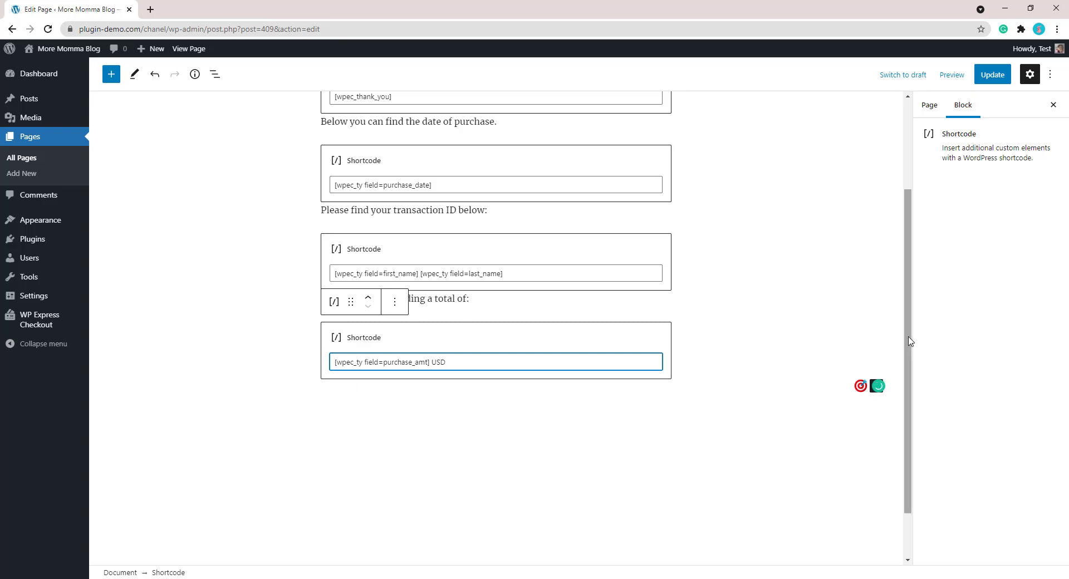
{"action": "left_click_drag", "start_coordinate": [910, 341], "coordinate": [910, 234]}
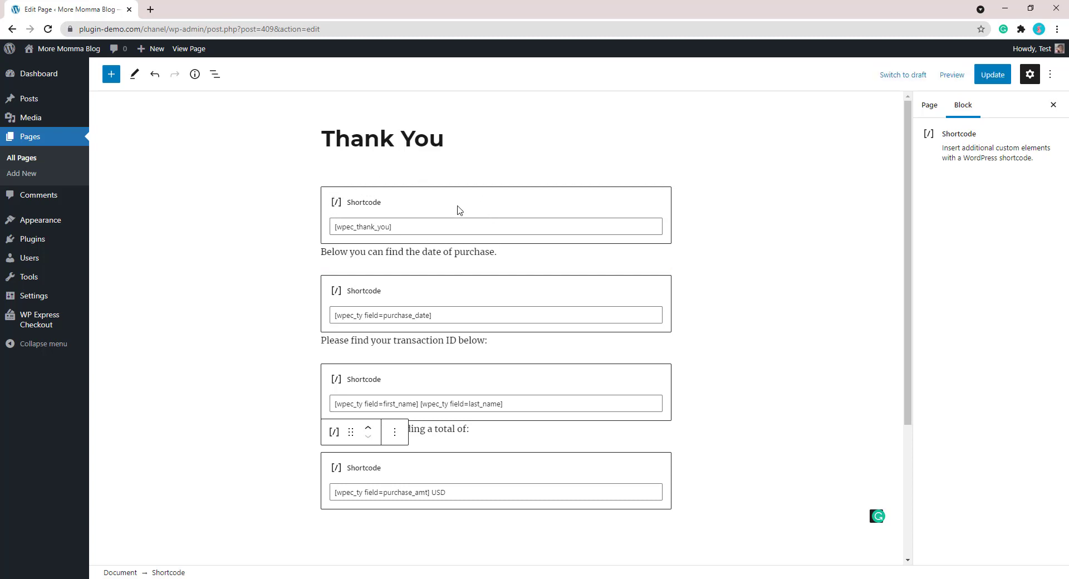
{"action": "left_click", "coordinate": [1003, 80]}
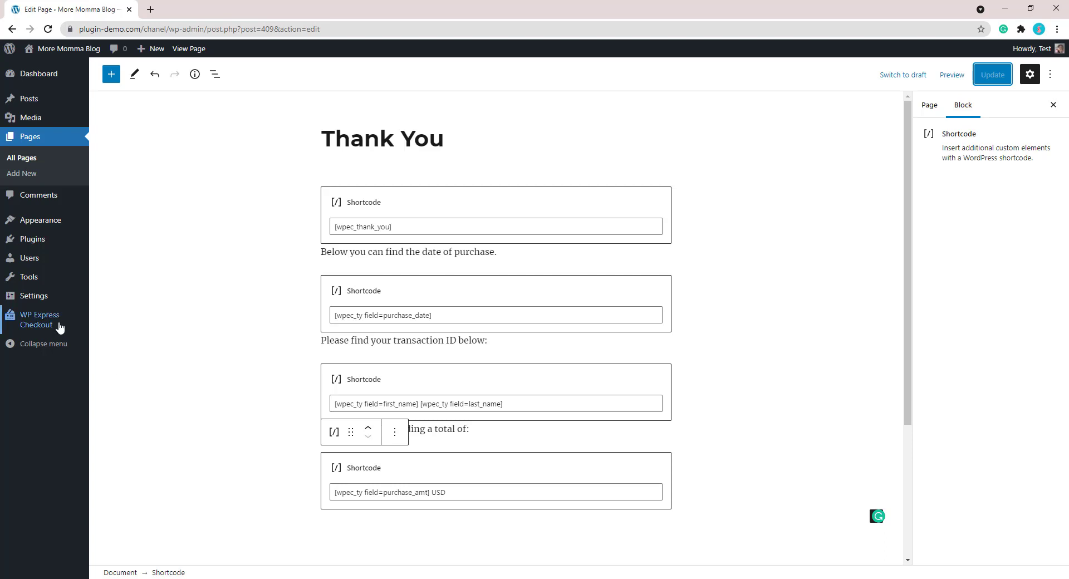
Open the WP Express Checkout product list and view the Diaper Bag product page.
{"action": "mouse_move", "coordinate": [60, 323]}
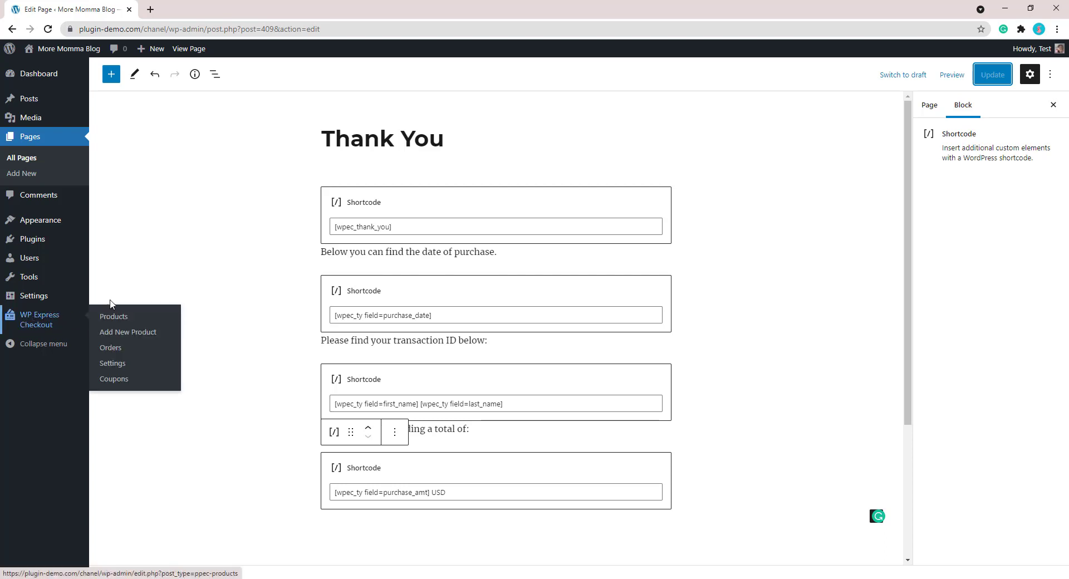
{"action": "left_click", "coordinate": [106, 319]}
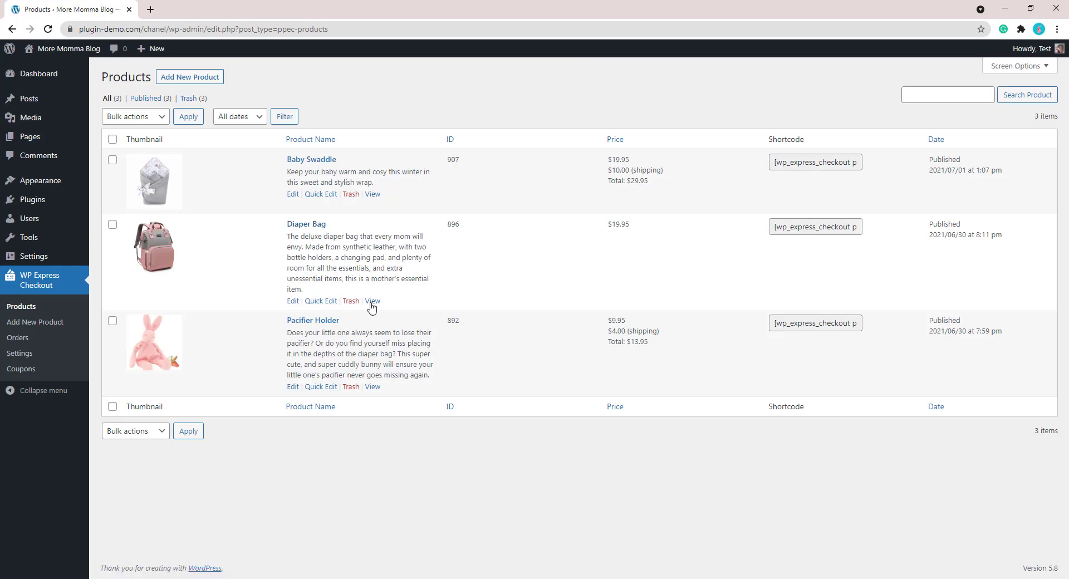
{"action": "left_click", "coordinate": [372, 303]}
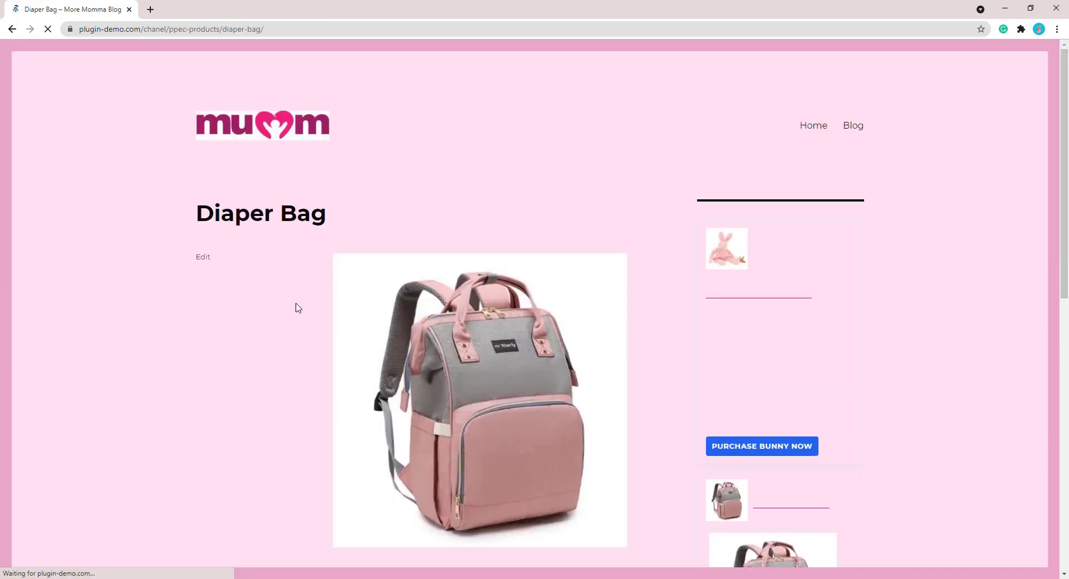
{"action": "scroll", "coordinate": [587, 449], "scroll_direction": "down", "scroll_amount": 4}
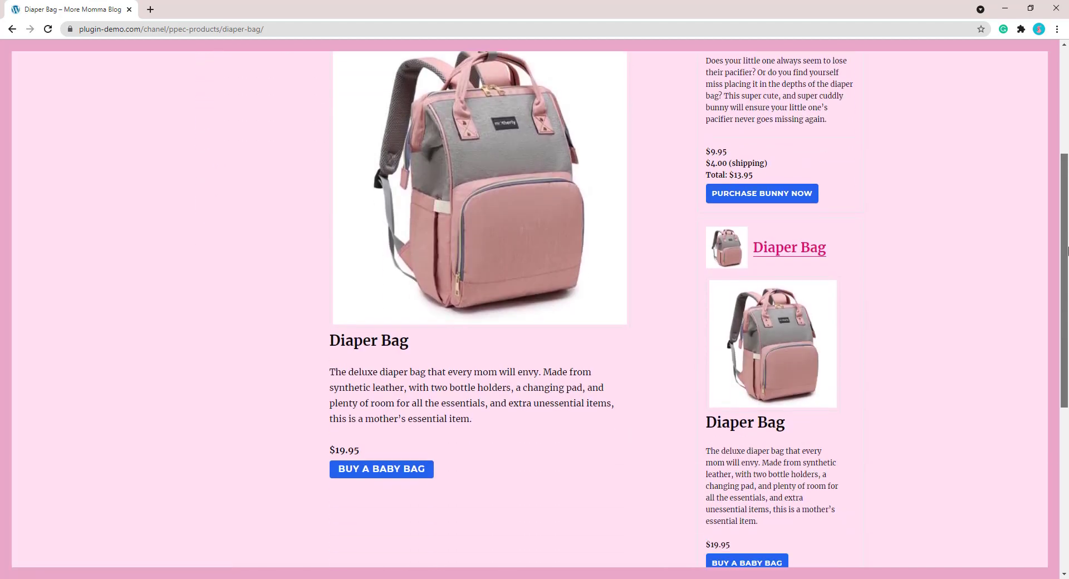
Buy one Diaper Bag through PayPal, logging in with the filled-in account details and paying with the default method.
{"action": "left_click", "coordinate": [414, 470]}
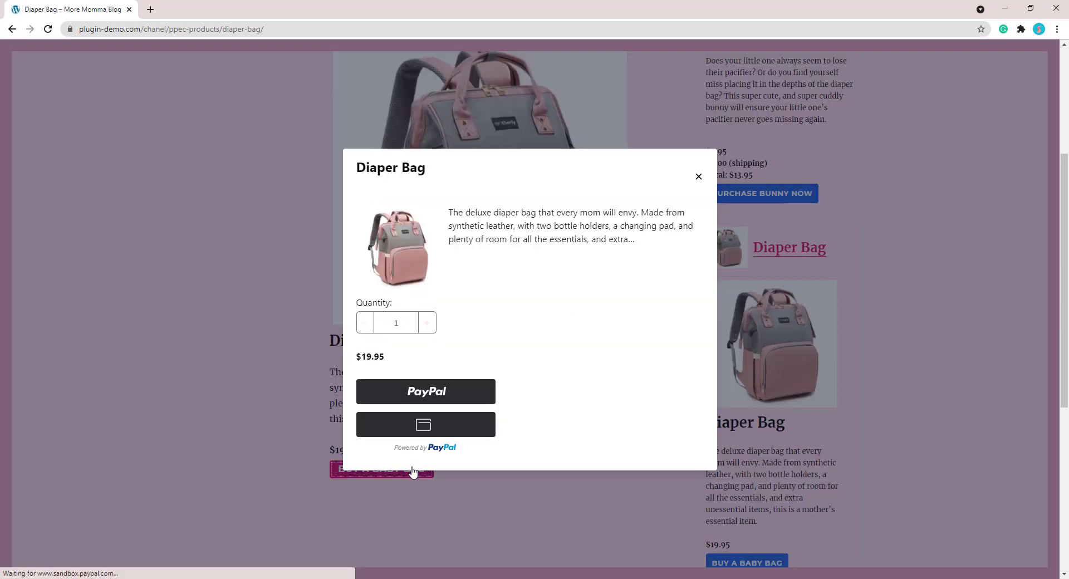
{"action": "left_click", "coordinate": [468, 394]}
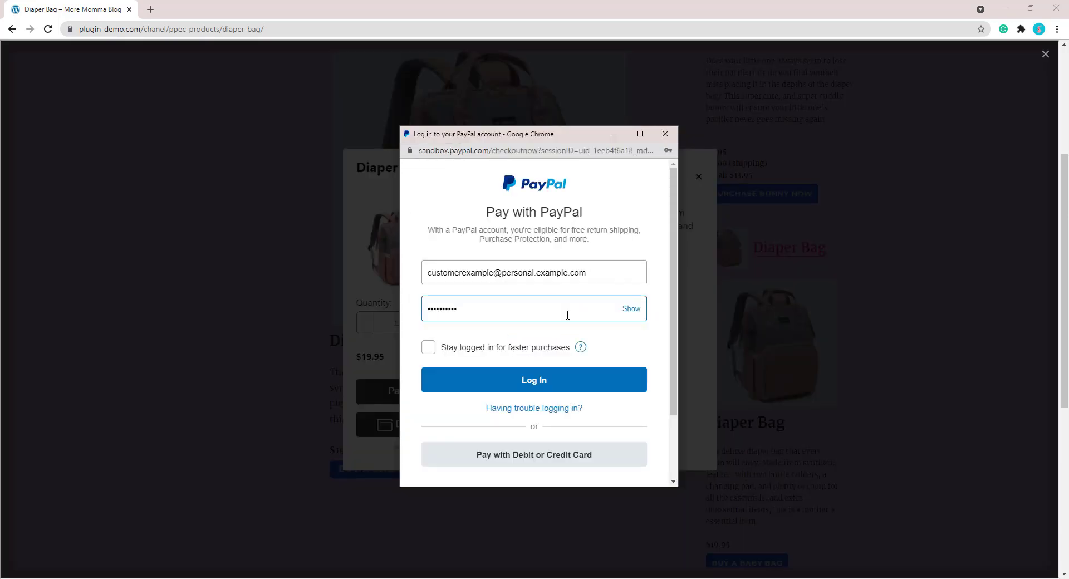
{"action": "key", "text": "Return"}
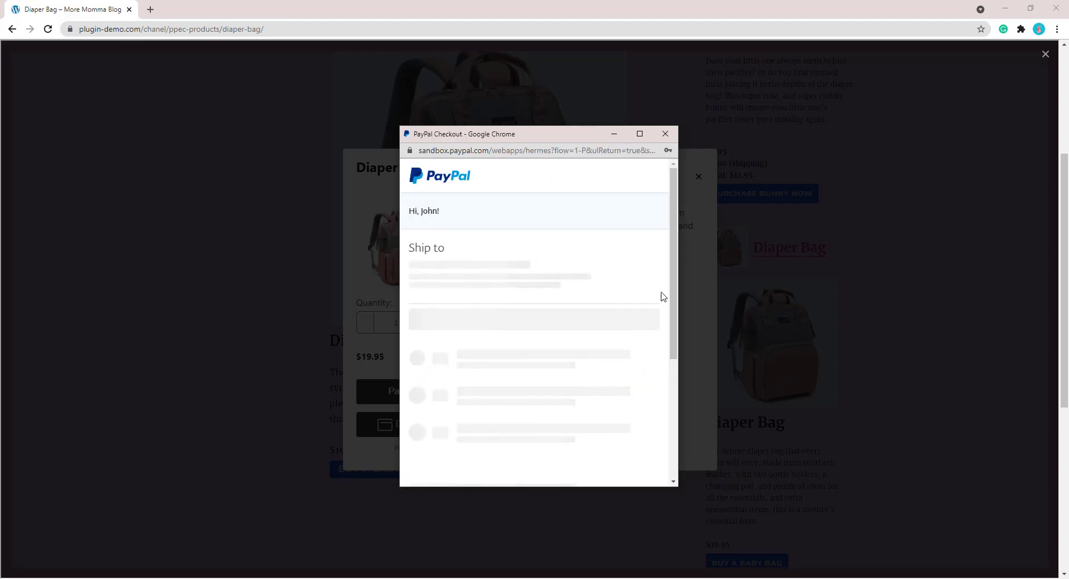
{"action": "left_click_drag", "start_coordinate": [675, 275], "coordinate": [681, 460]}
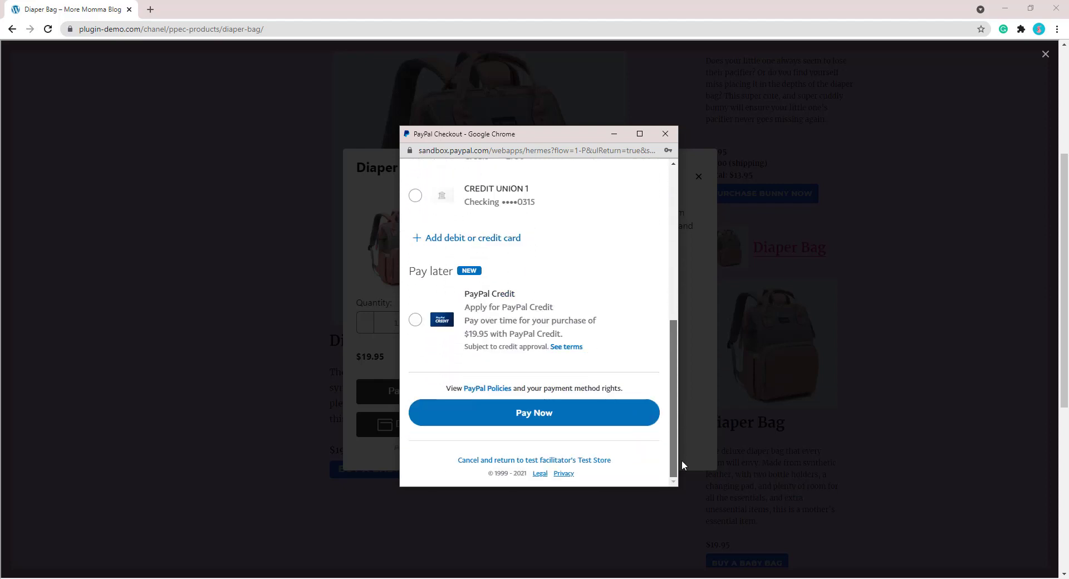
{"action": "left_click", "coordinate": [576, 420]}
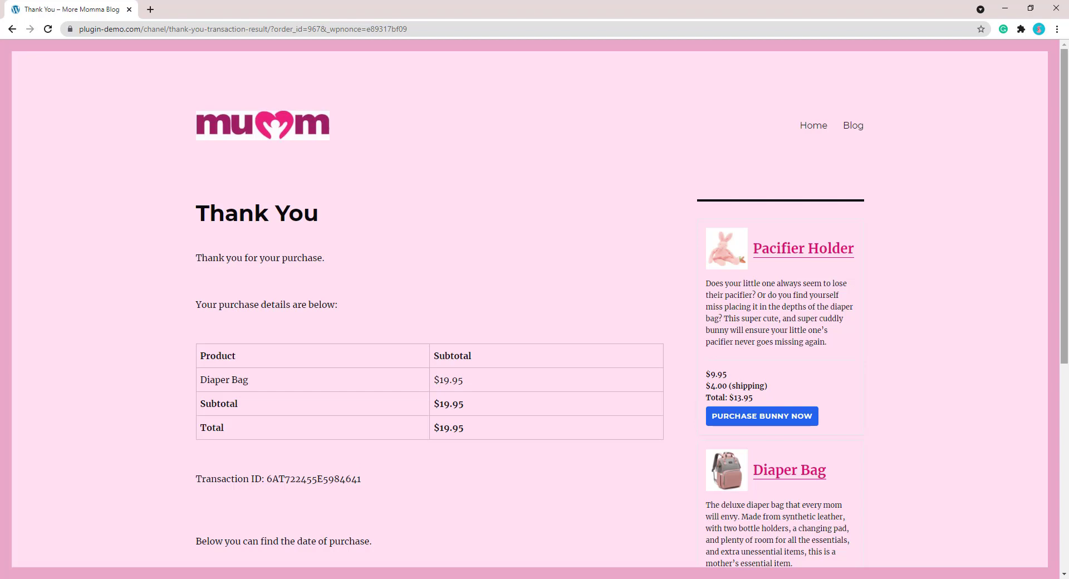
Examine the Thank You page for the purchase date, customer name and total amount produced by the shortcodes.
{"action": "left_click_drag", "start_coordinate": [1065, 204], "coordinate": [1067, 361]}
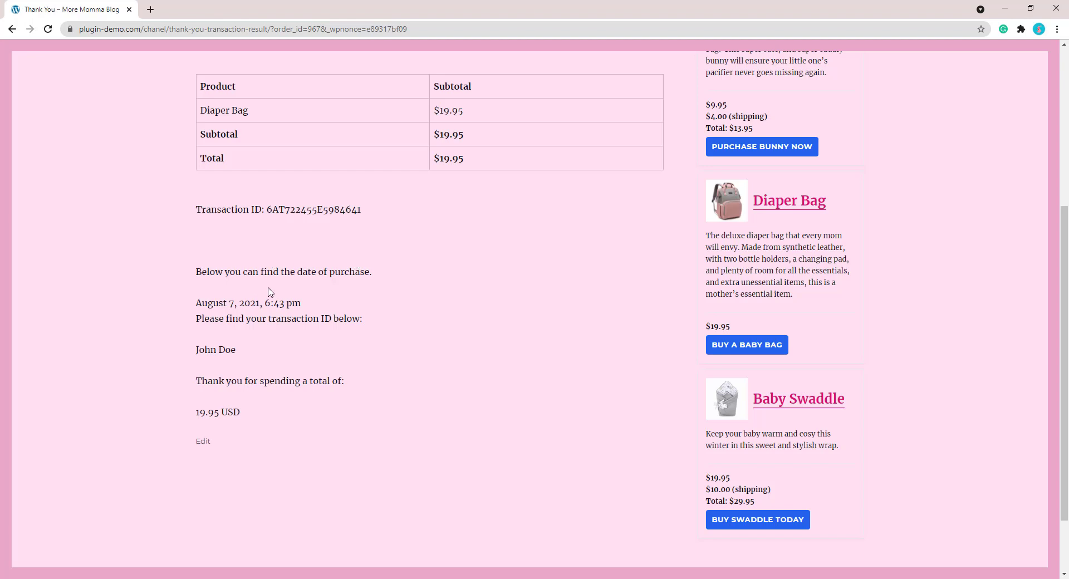
{"action": "left_click_drag", "start_coordinate": [197, 303], "coordinate": [325, 304]}
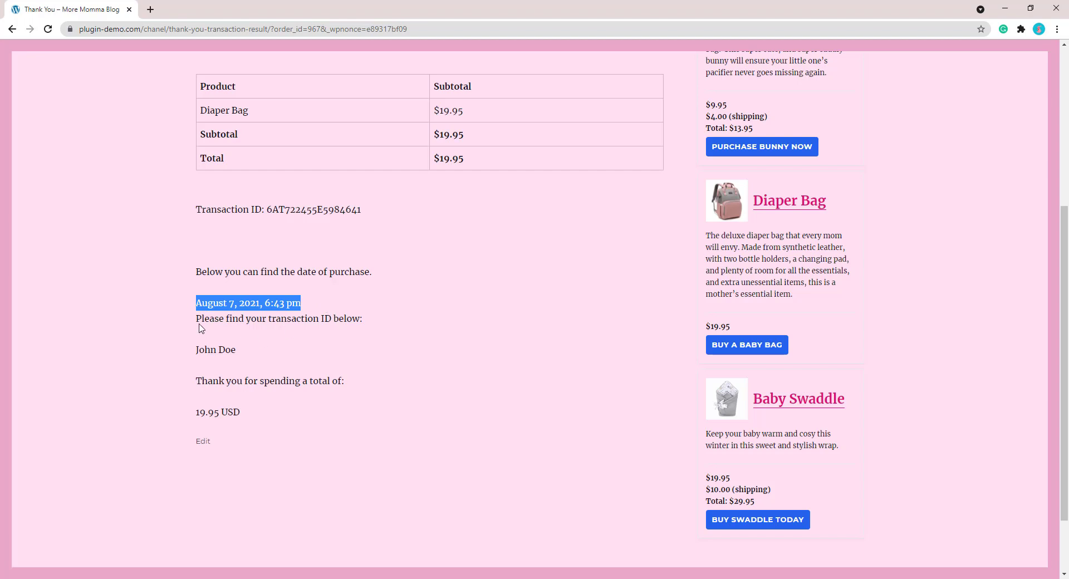
{"action": "left_click_drag", "start_coordinate": [196, 350], "coordinate": [240, 351]}
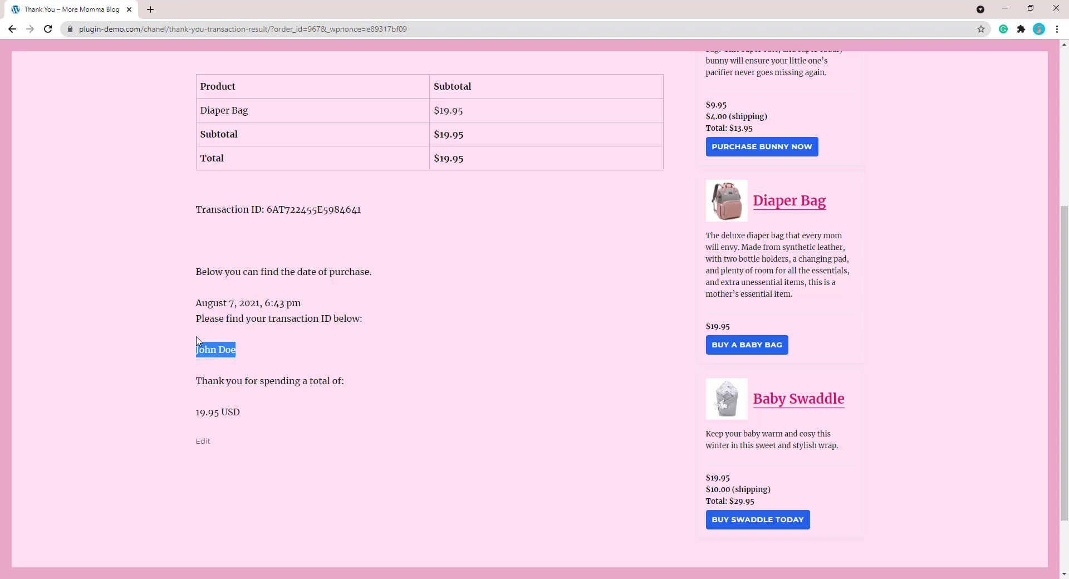
{"action": "left_click_drag", "start_coordinate": [197, 413], "coordinate": [255, 413]}
{"action": "left_click", "coordinate": [209, 424]}
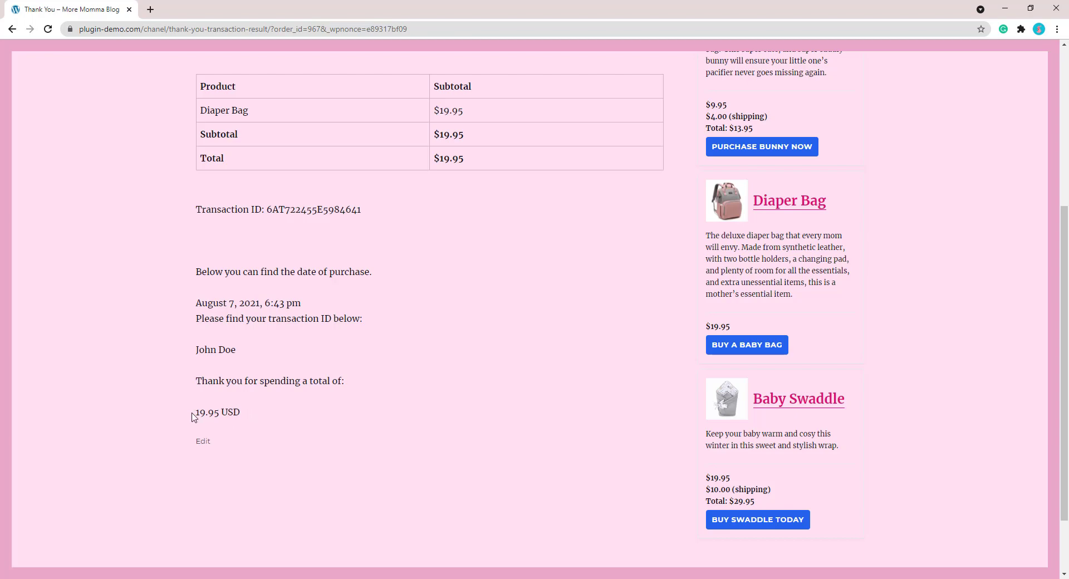
{"action": "left_click_drag", "start_coordinate": [1065, 252], "coordinate": [1066, 94]}
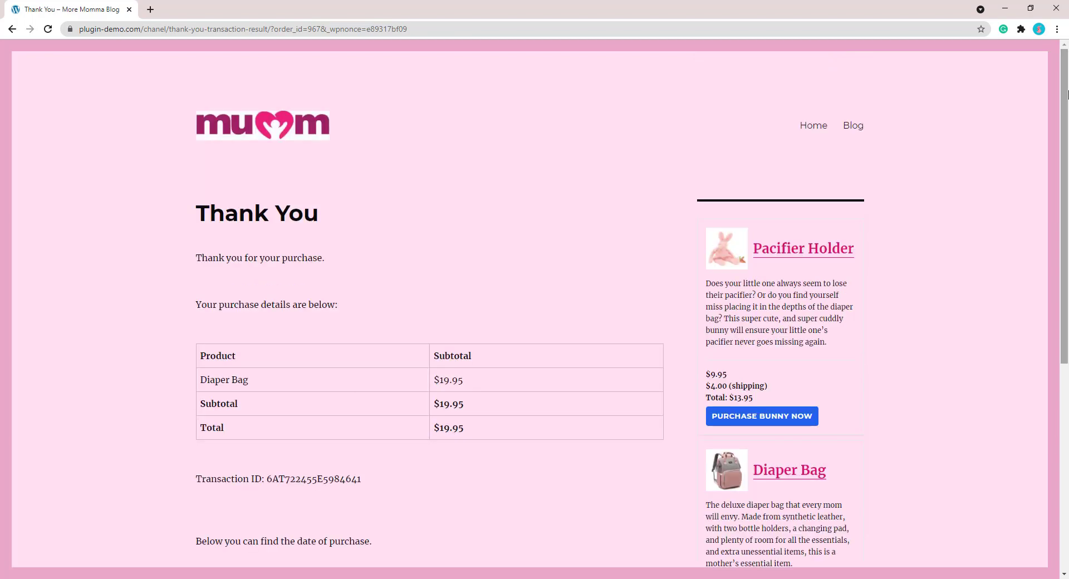